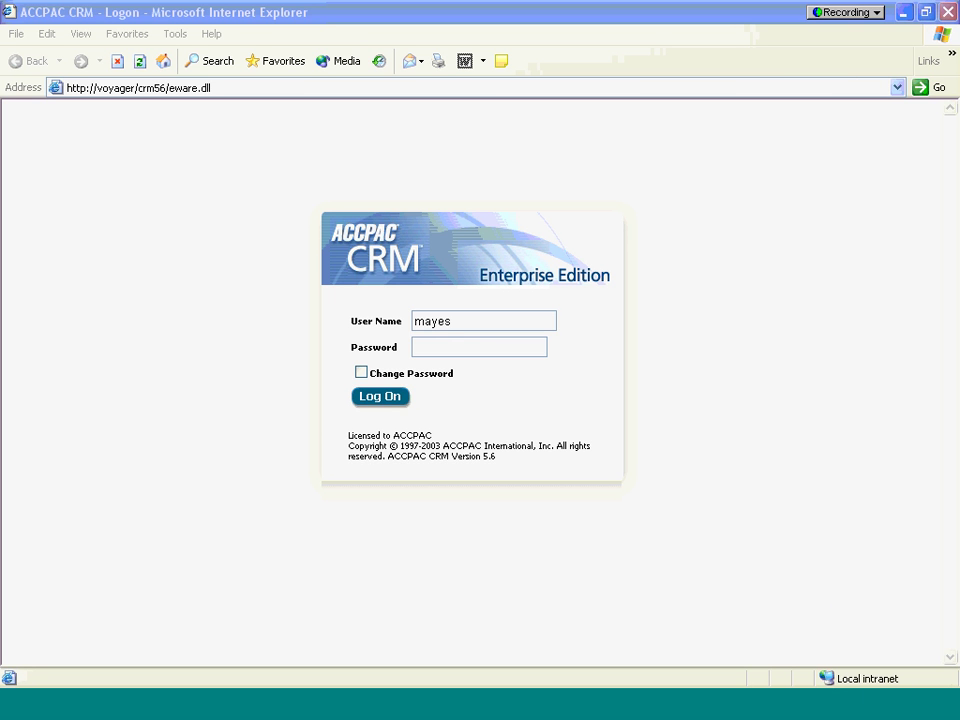
Step: Log on to ACCPAC CRM to reach the calendar and tasks page
click(375, 397)
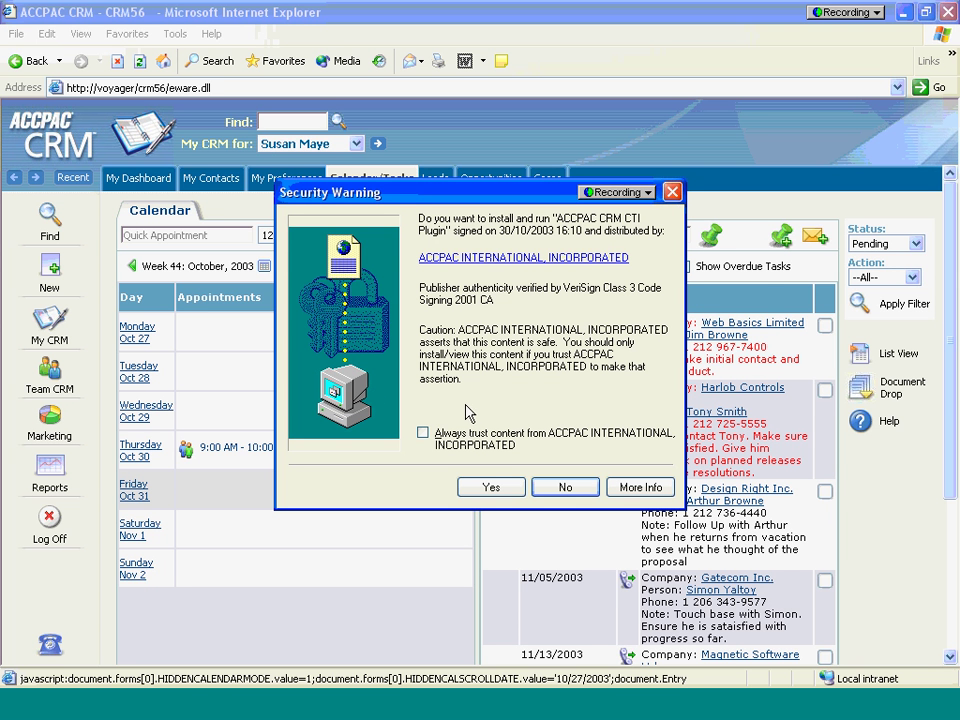
Step: Accept the security warning to install the CTI plugin
click(486, 488)
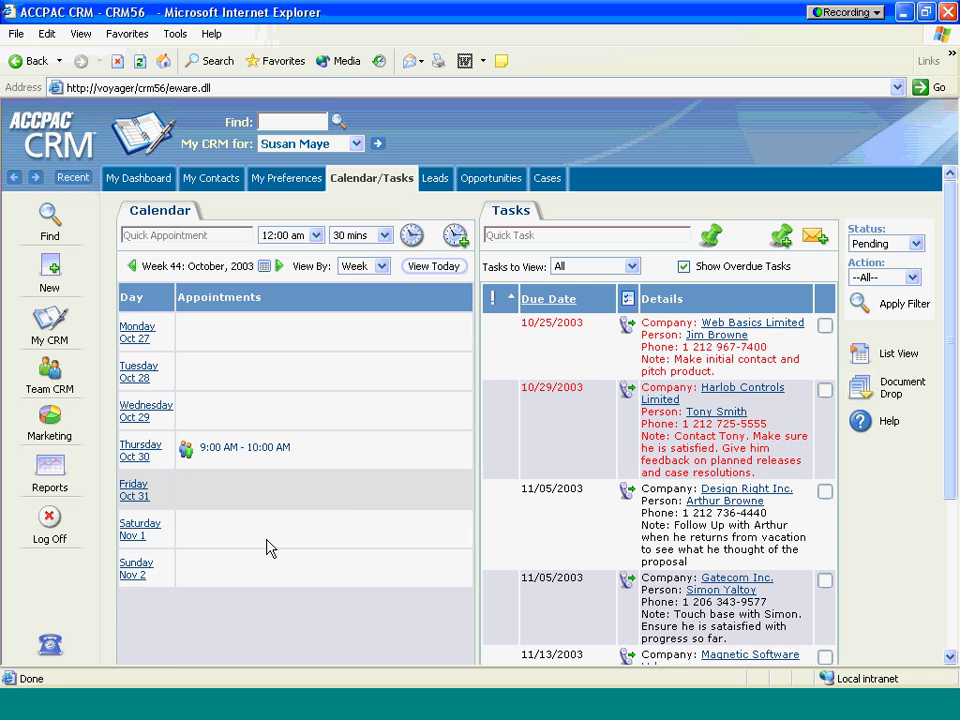
Step: Dial internal extension 7812 from the call panel, then hang up
click(50, 643)
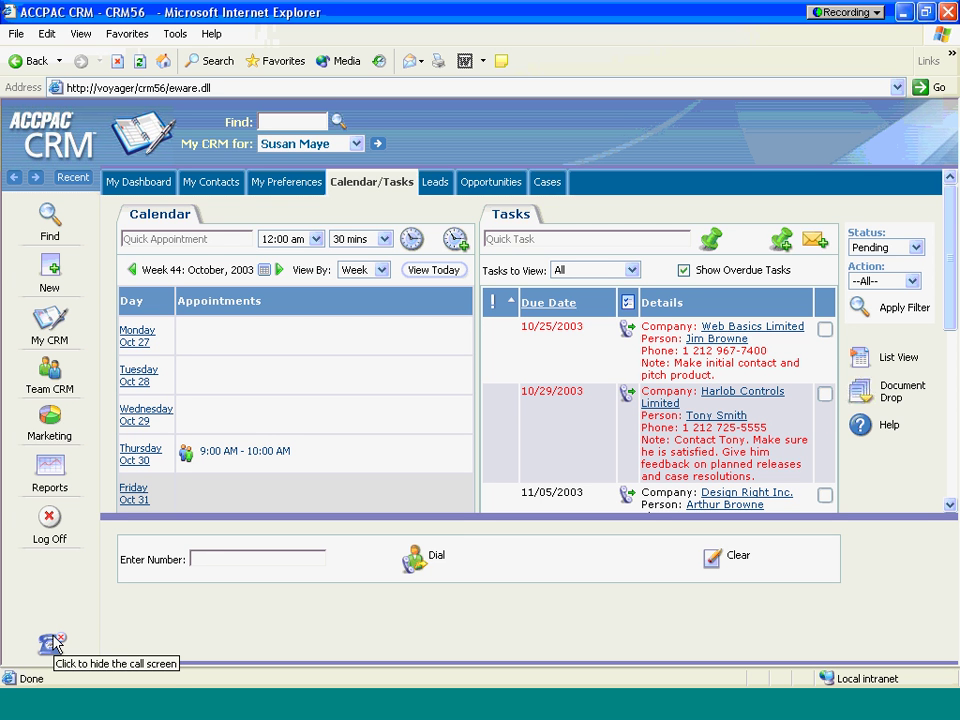
text(7)
text(8)
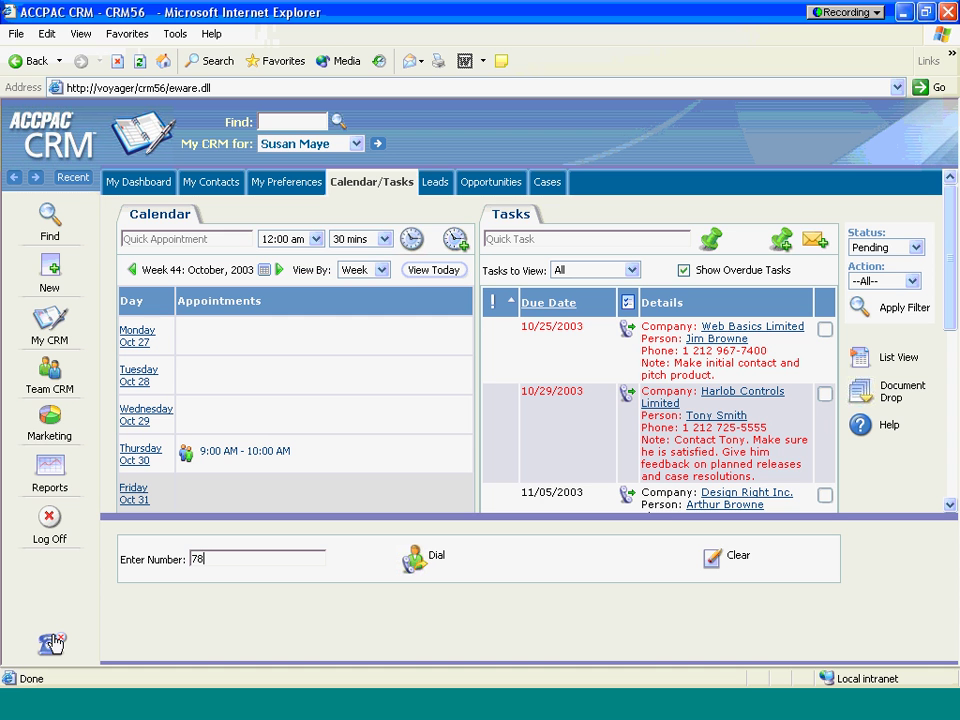
text(12)
click(413, 562)
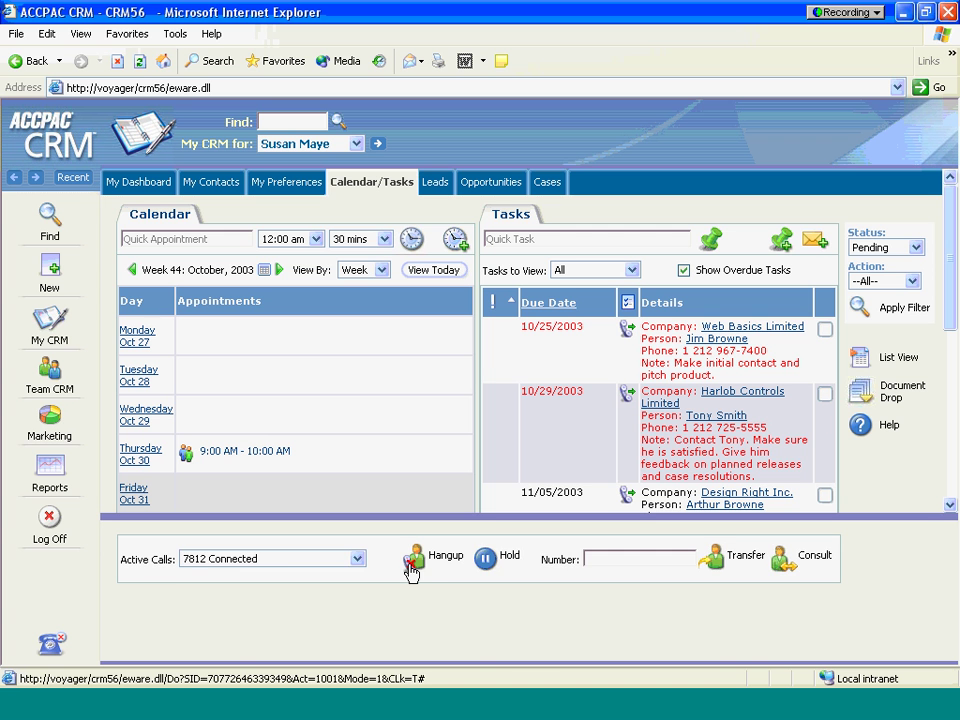
click(410, 570)
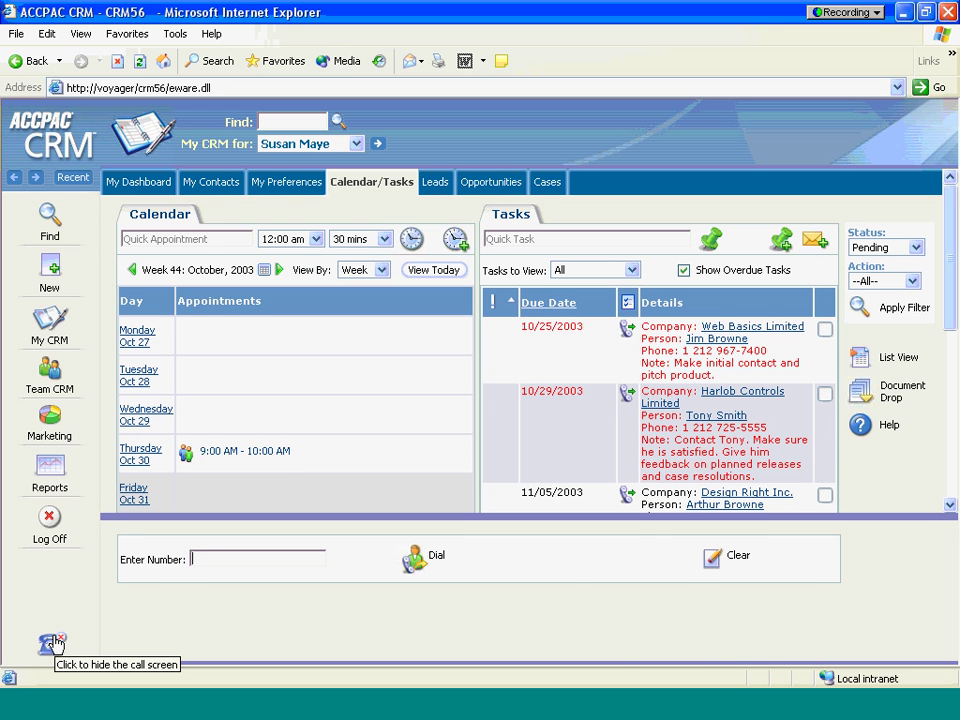
Step: Hide the call panel and switch to the My Preferences page
click(52, 643)
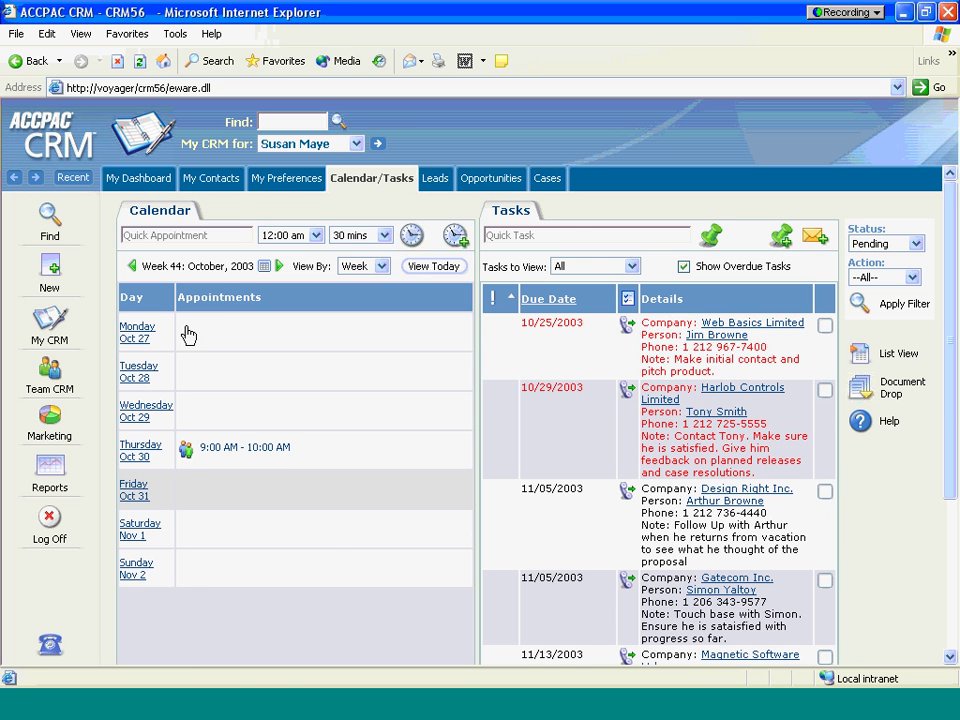
click(283, 178)
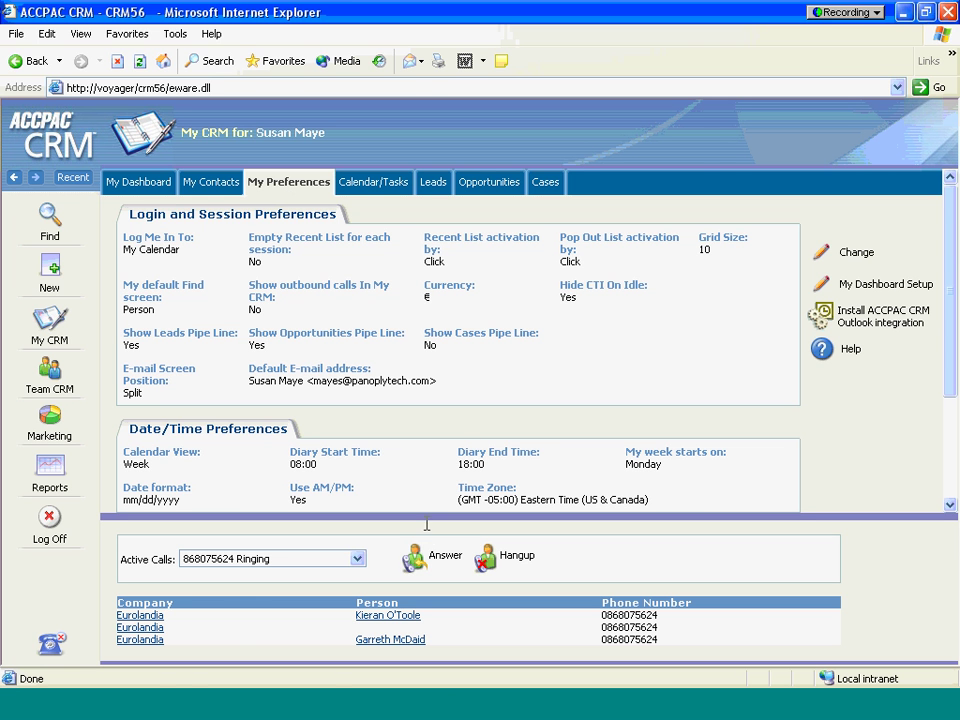
click(420, 560)
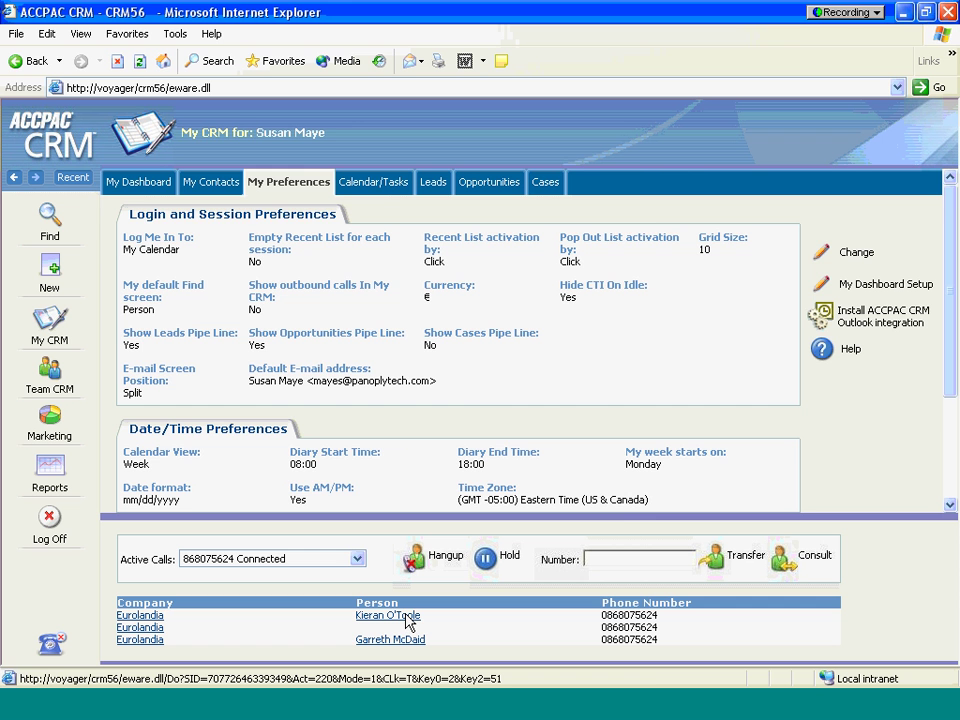
click(405, 621)
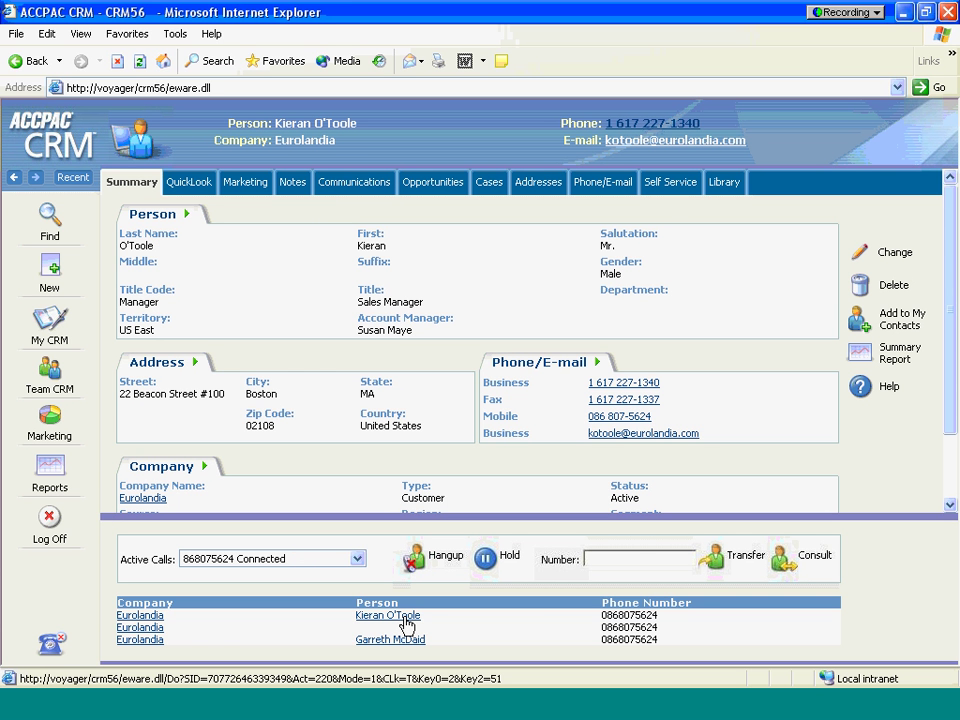
click(187, 188)
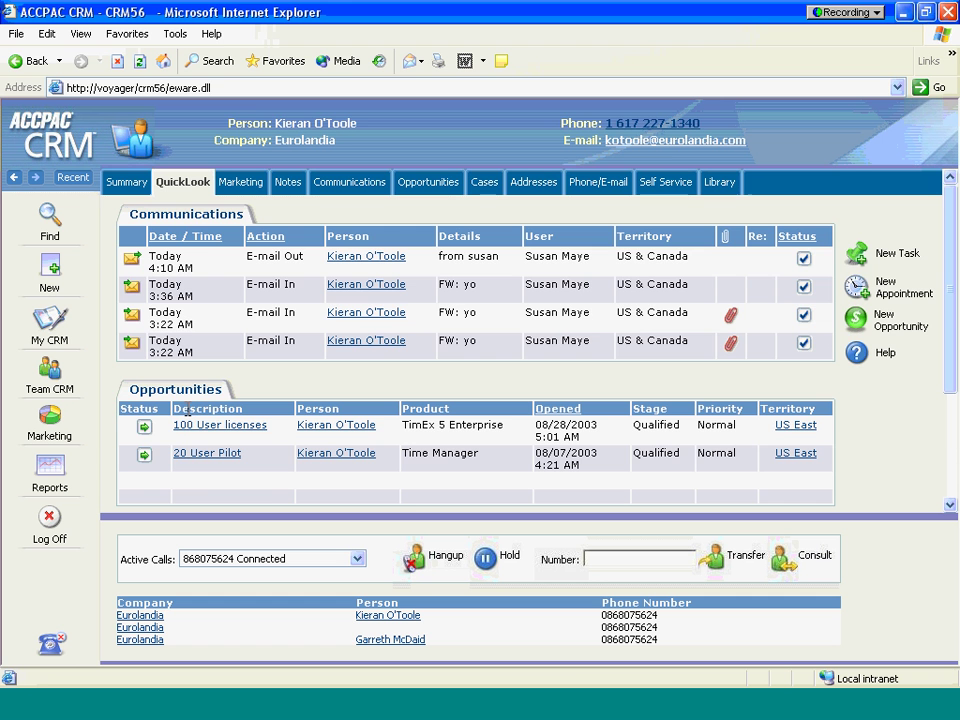
click(143, 427)
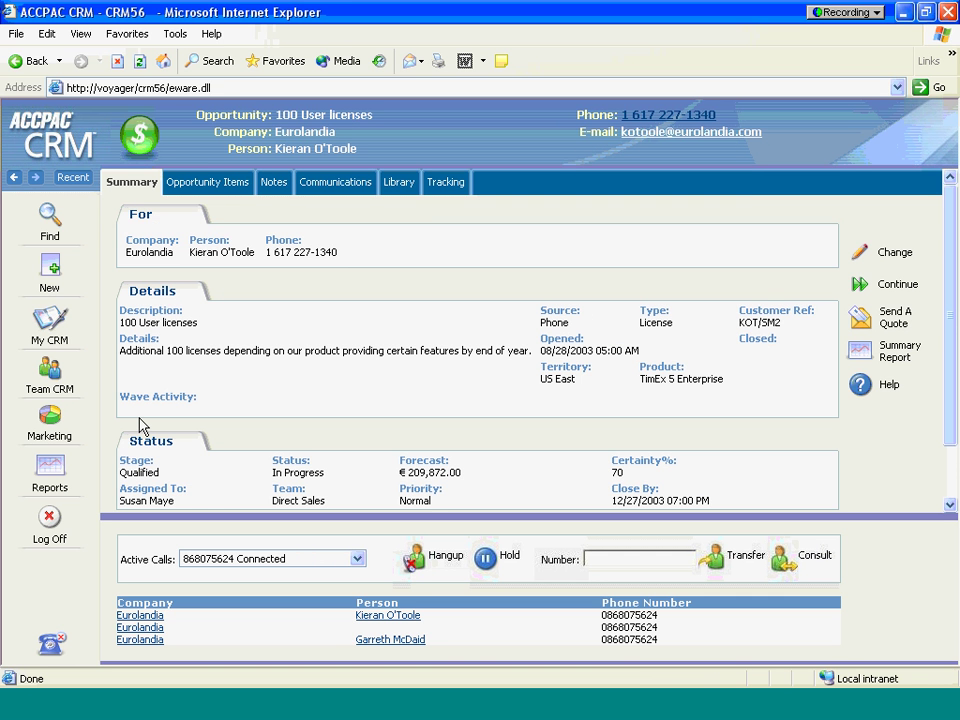
click(54, 273)
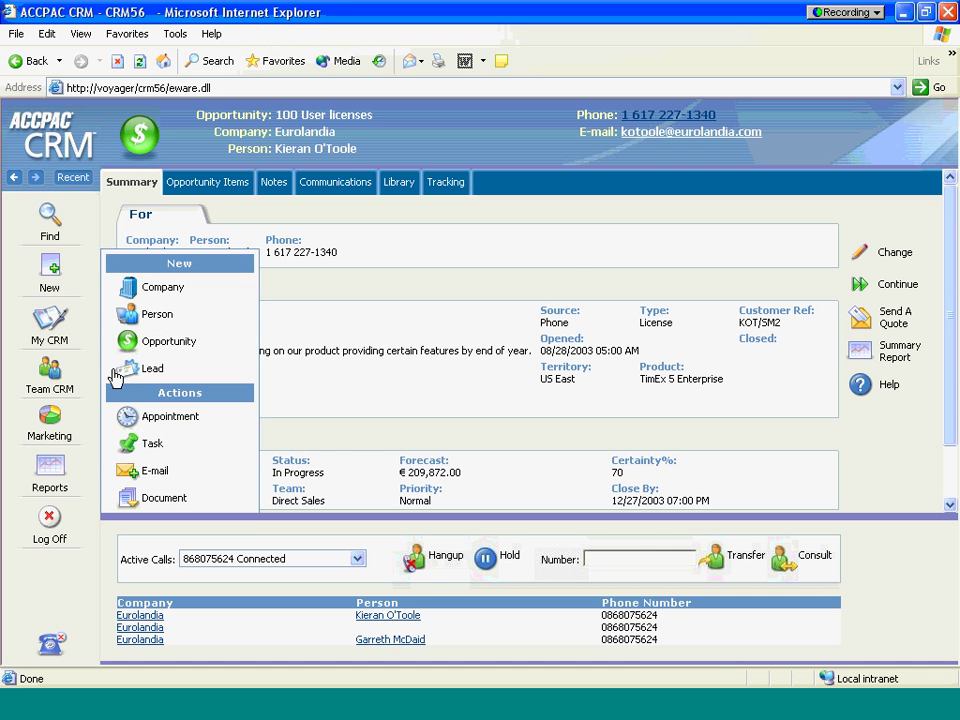
Step: Save an appointment for 11/05/2003, 8:30–9:00 AM noting 'Meet next week re the opportunity'
click(138, 425)
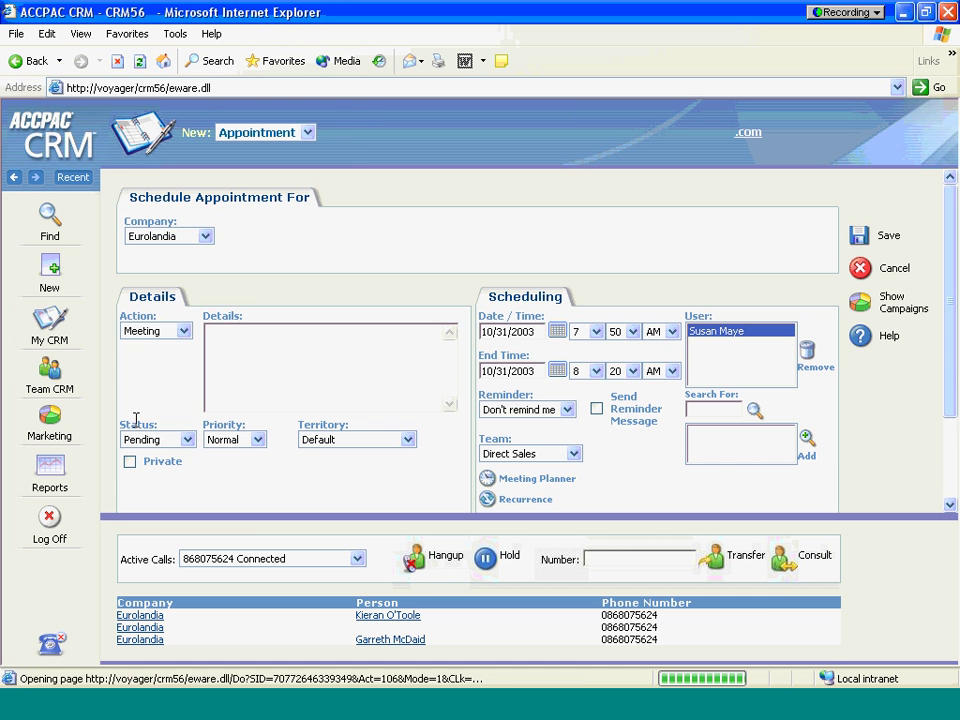
click(234, 378)
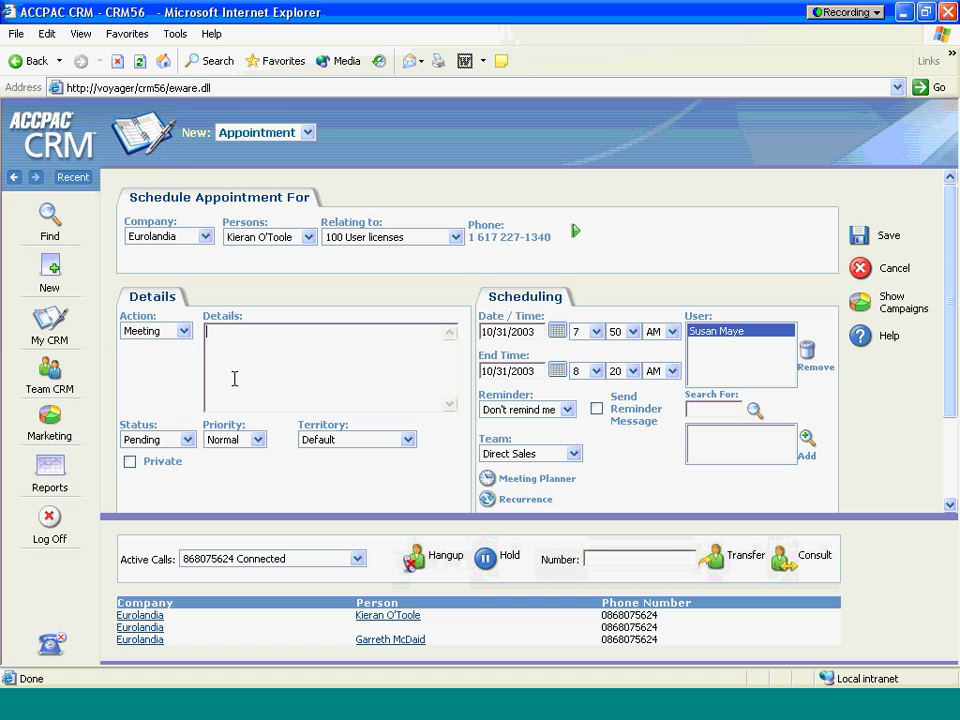
text(M)
text(eet ne)
text(xt week re)
text( h)
key(BackSpace)
text(t)
text(he opportu)
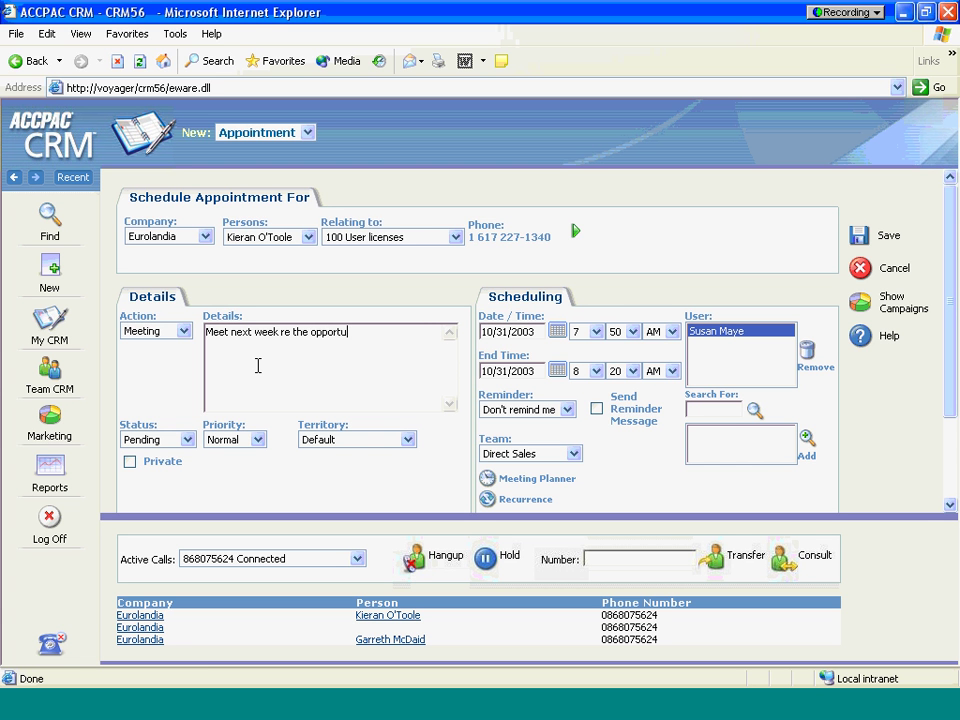
text(nity)
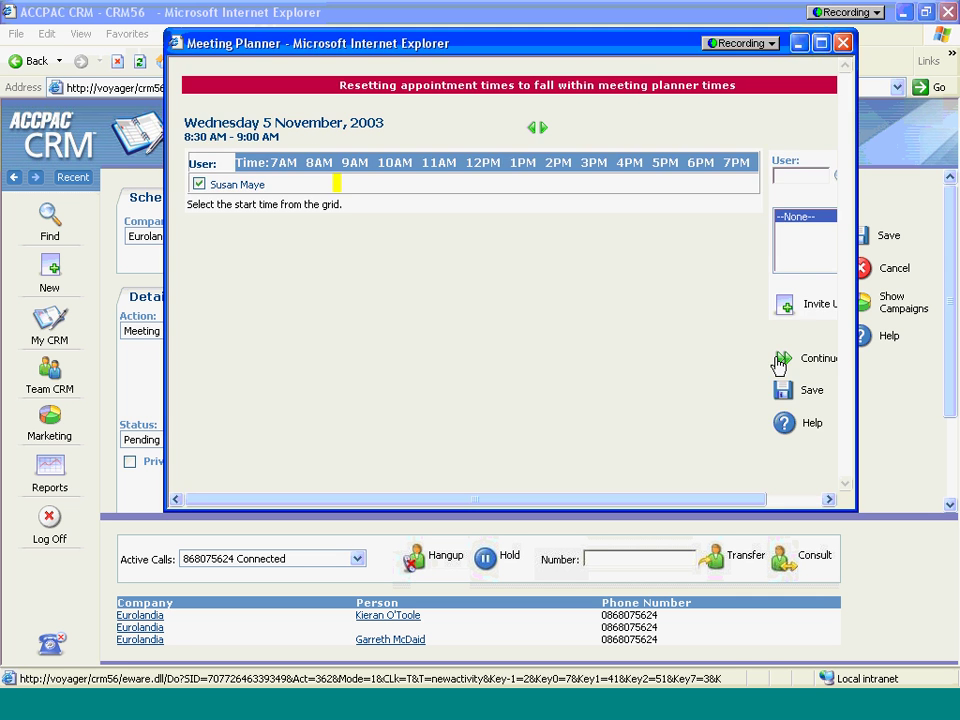
click(782, 363)
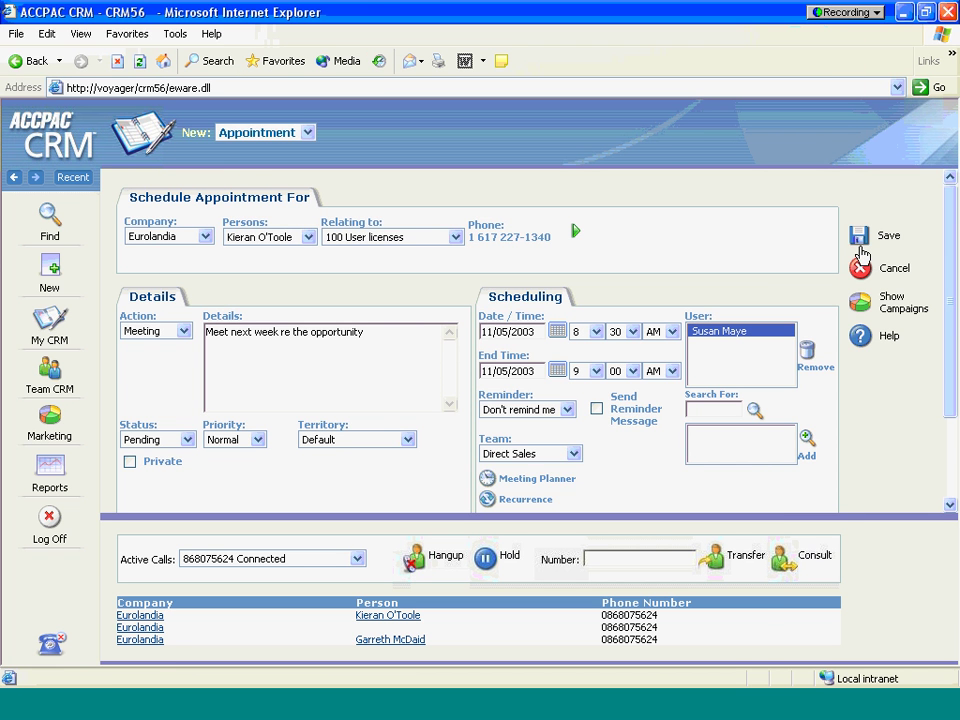
click(862, 240)
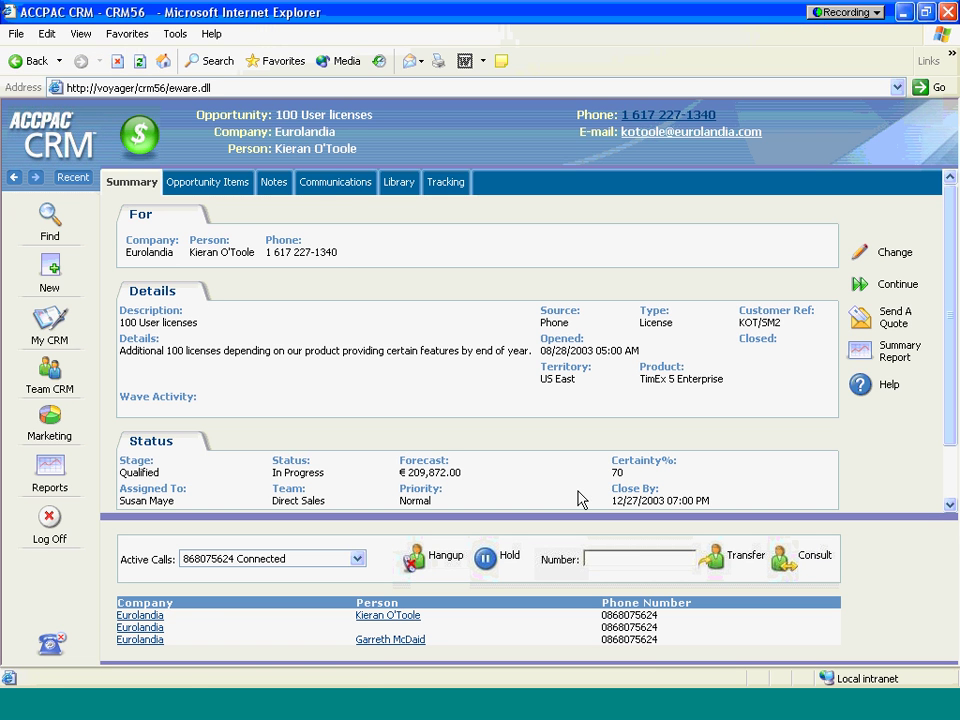
click(494, 556)
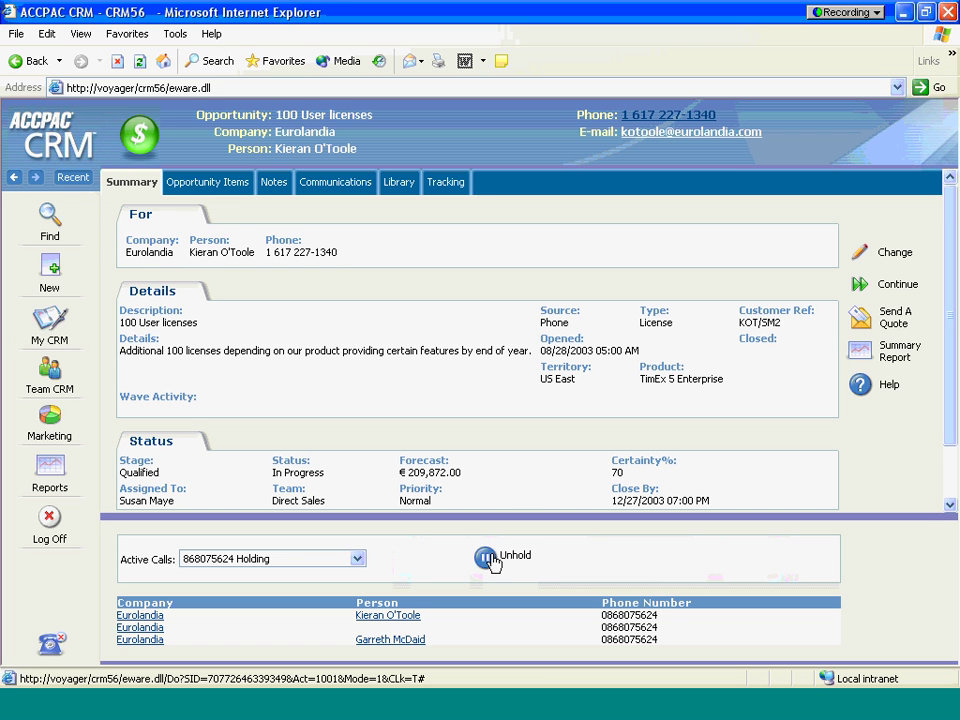
click(491, 558)
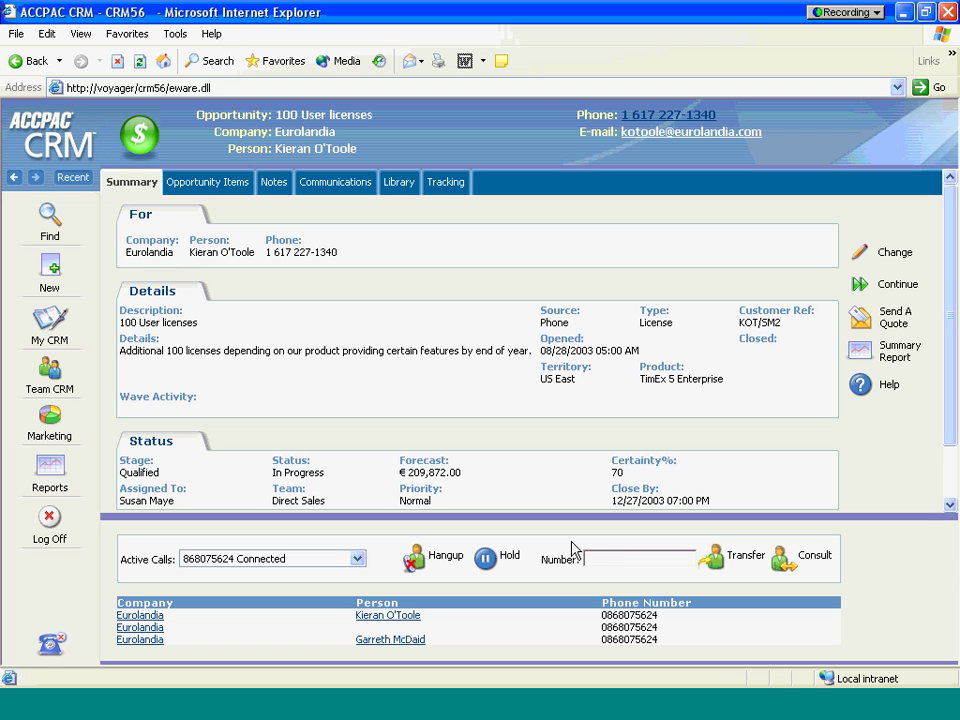
click(601, 557)
text(7)
text(812)
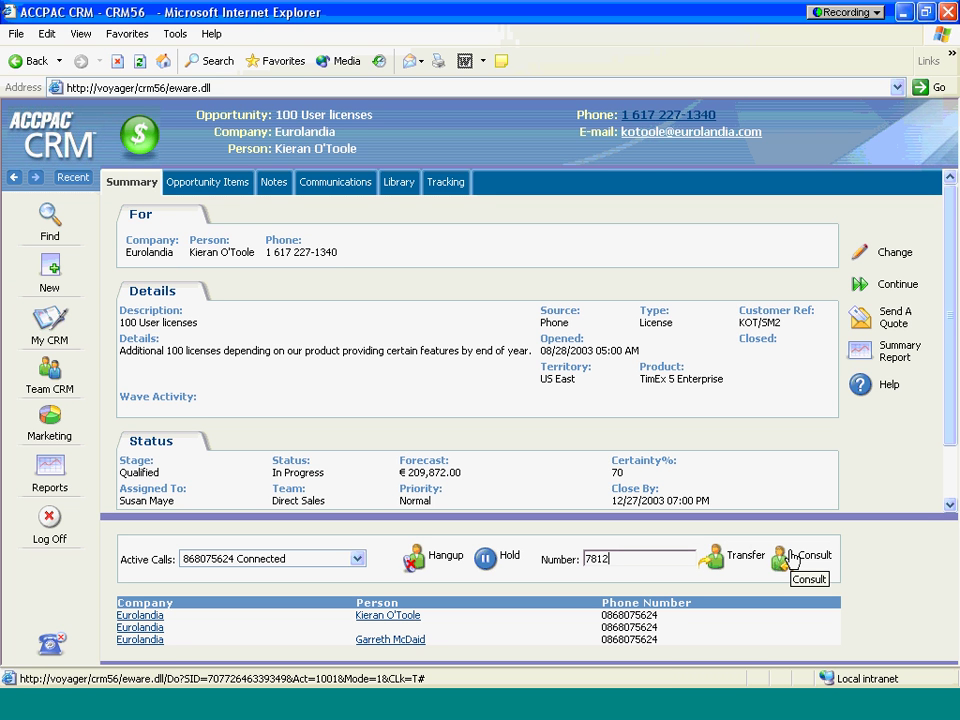
click(790, 558)
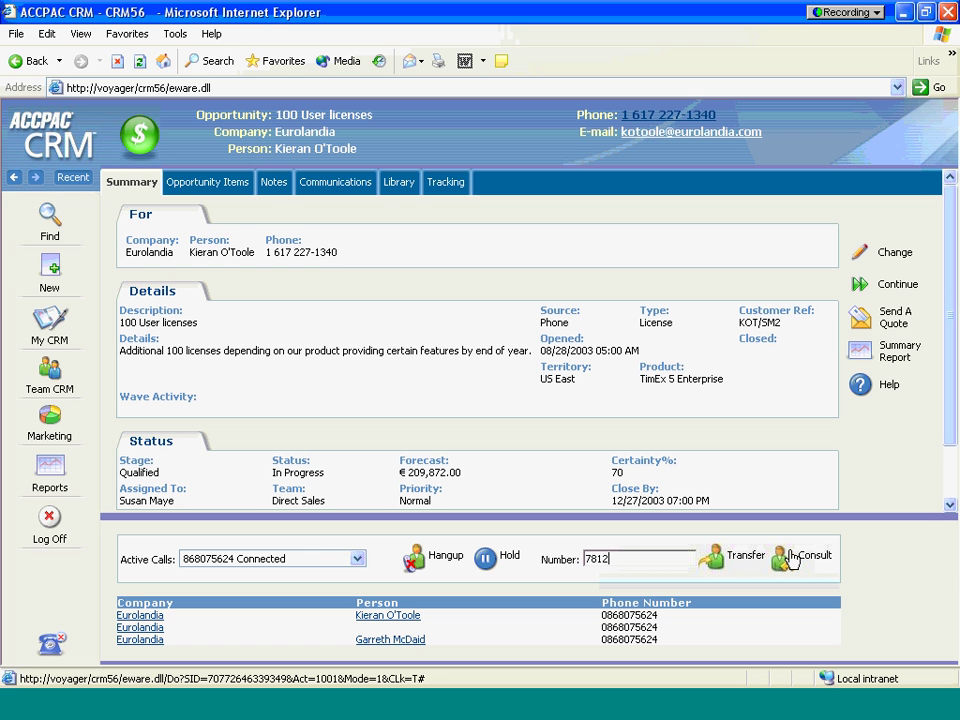